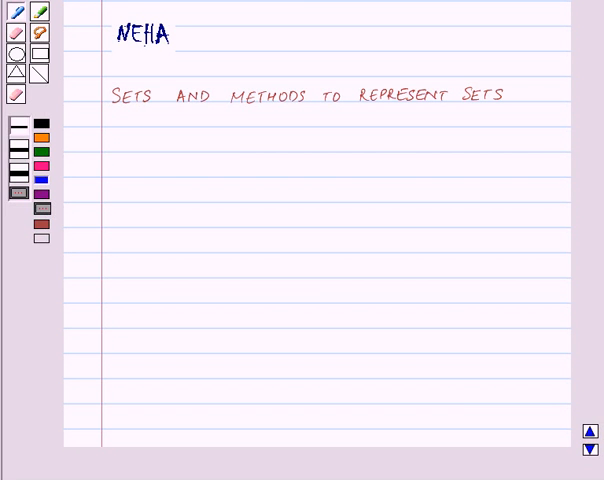
# - Highlight the SETS AND METHODS title in yellow with the highlighter
pyautogui.click(40, 12)
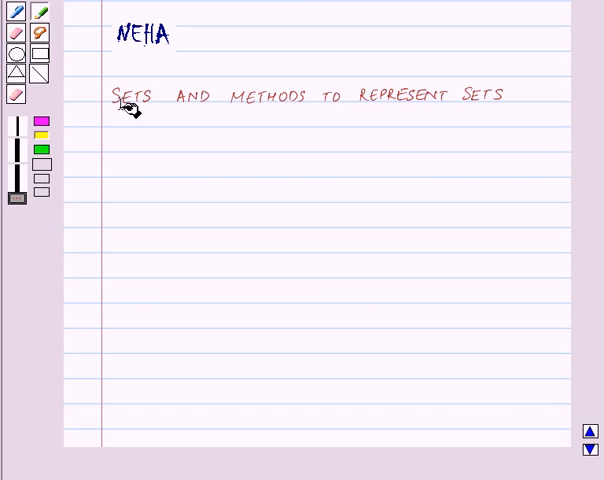
pyautogui.moveTo(112, 100)
pyautogui.mouseDown()
pyautogui.moveTo(226, 106)
pyautogui.moveTo(516, 98)
pyautogui.mouseUp()
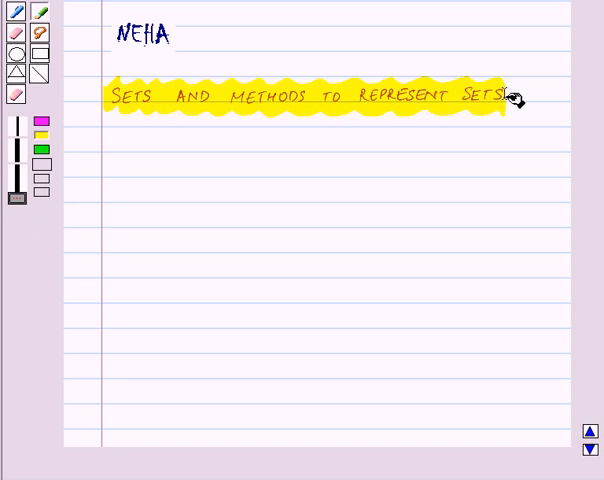
pyautogui.click(16, 11)
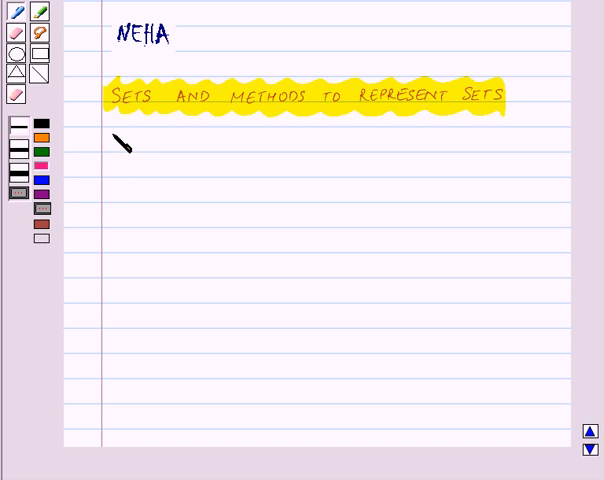
# - Write in pink 'Set: A set is a well defined collection of objects.'
pyautogui.moveTo(113, 140)
pyautogui.mouseDown()
pyautogui.moveTo(120, 150)
pyautogui.moveTo(150, 152)
pyautogui.mouseUp()
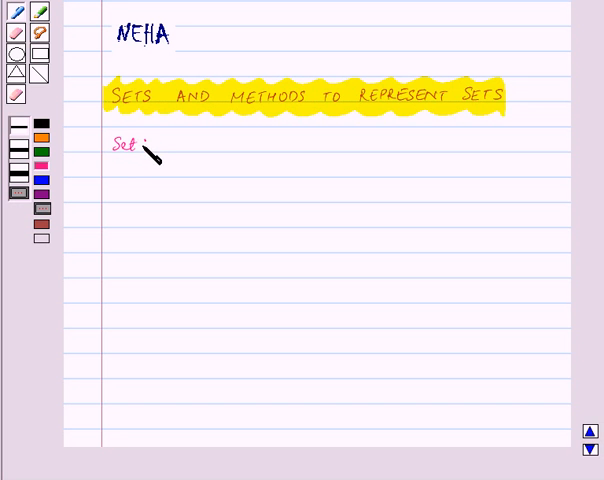
pyautogui.click(145, 150)
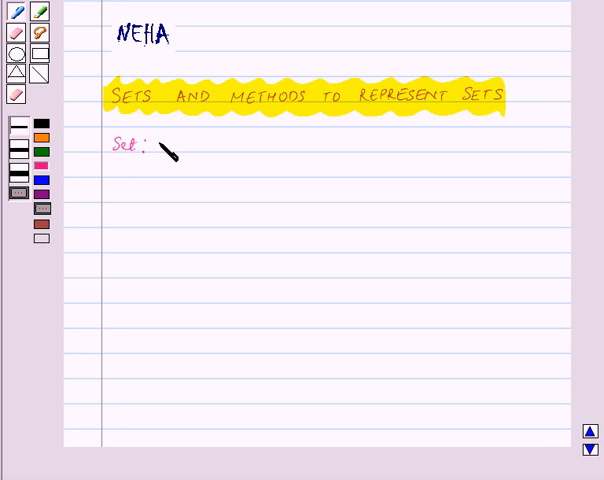
pyautogui.moveTo(162, 152)
pyautogui.mouseDown()
pyautogui.moveTo(208, 146)
pyautogui.moveTo(420, 148)
pyautogui.mouseUp()
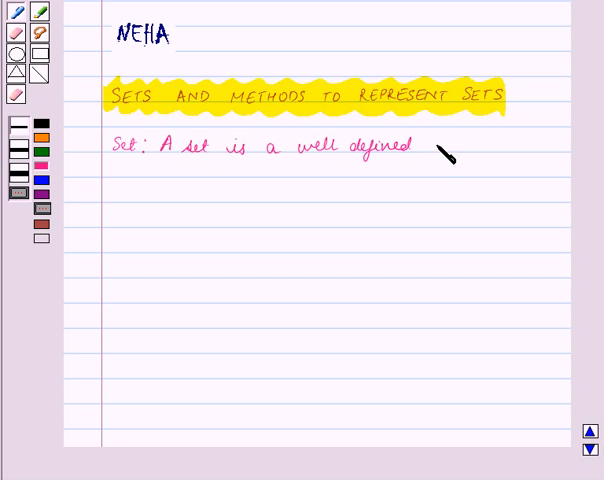
pyautogui.moveTo(440, 148)
pyautogui.mouseDown()
pyautogui.moveTo(550, 150)
pyautogui.moveTo(558, 158)
pyautogui.mouseUp()
pyautogui.moveTo(110, 200); pyautogui.dragTo(166, 202)
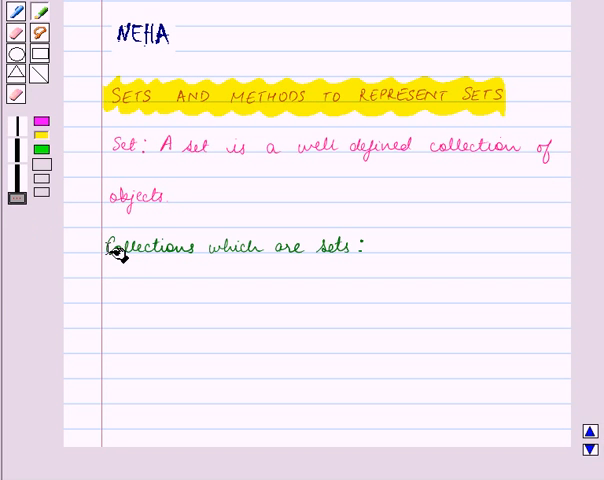
# - Highlight the 'Collections which are sets' heading in yellow
pyautogui.moveTo(108, 247); pyautogui.dragTo(370, 249)
pyautogui.click(40, 11)
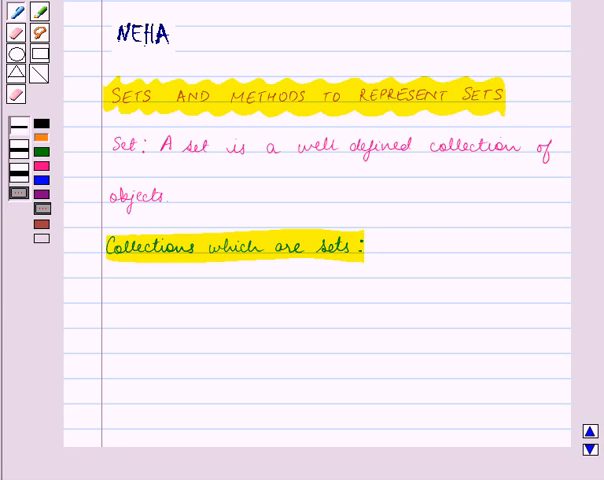
# - Write example 1 in orange: the collection of unique letters in the word 'SOCCER'
pyautogui.moveTo(108, 290); pyautogui.dragTo(110, 300)
pyautogui.click(113, 299)
pyautogui.moveTo(128, 292)
pyautogui.mouseDown()
pyautogui.moveTo(134, 300)
pyautogui.moveTo(242, 300)
pyautogui.moveTo(272, 308)
pyautogui.moveTo(322, 302)
pyautogui.moveTo(334, 310)
pyautogui.moveTo(348, 302)
pyautogui.moveTo(492, 302)
pyautogui.mouseUp()
pyautogui.moveTo(492, 296); pyautogui.dragTo(562, 304)
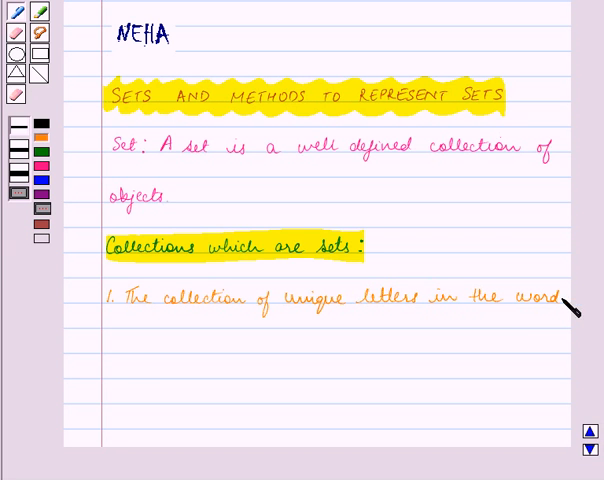
pyautogui.moveTo(118, 338)
pyautogui.mouseDown()
pyautogui.moveTo(140, 352)
pyautogui.moveTo(200, 352)
pyautogui.moveTo(212, 344)
pyautogui.mouseUp()
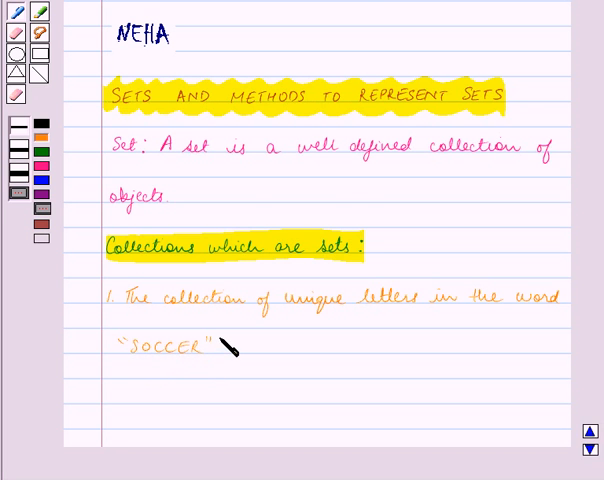
pyautogui.scroll(-3, 300, 250)
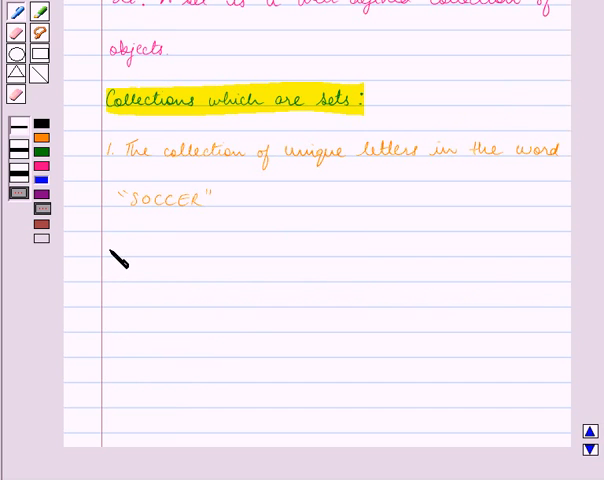
# - Write example 2 in blue: the collection of distinct animals found in Delhi zoo
pyautogui.moveTo(105, 245)
pyautogui.mouseDown()
pyautogui.moveTo(110, 256)
pyautogui.moveTo(118, 255)
pyautogui.mouseUp()
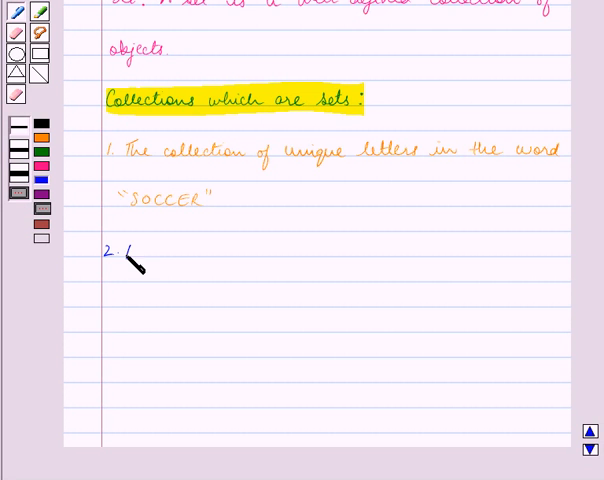
pyautogui.moveTo(128, 247)
pyautogui.mouseDown()
pyautogui.moveTo(130, 262)
pyautogui.moveTo(246, 256)
pyautogui.moveTo(240, 248)
pyautogui.moveTo(272, 262)
pyautogui.moveTo(352, 256)
pyautogui.moveTo(354, 248)
pyautogui.moveTo(370, 256)
pyautogui.moveTo(462, 262)
pyautogui.mouseUp()
pyautogui.moveTo(462, 250); pyautogui.dragTo(534, 256)
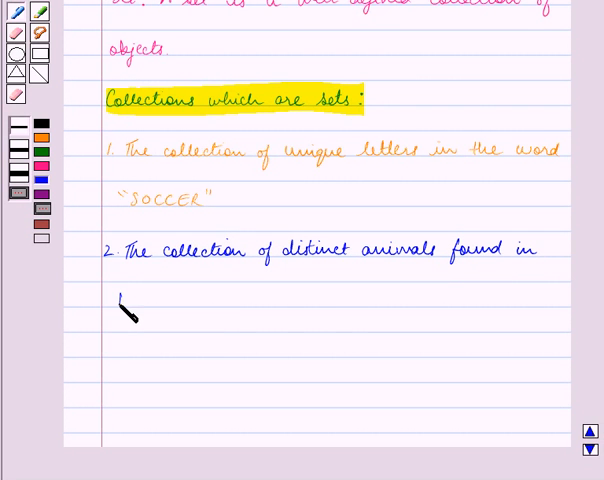
pyautogui.moveTo(120, 292)
pyautogui.mouseDown()
pyautogui.moveTo(130, 308)
pyautogui.moveTo(202, 306)
pyautogui.mouseUp()
pyautogui.moveTo(206, 298); pyautogui.dragTo(212, 306)
pyautogui.click(218, 304)
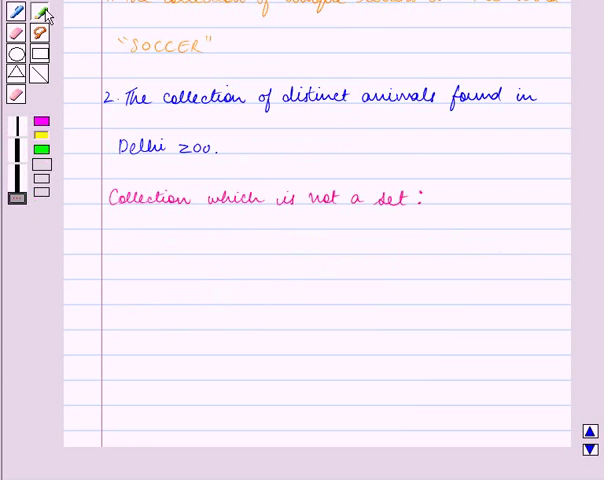
# - Highlight the 'Collection which is not a set' heading in yellow
pyautogui.click(45, 14)
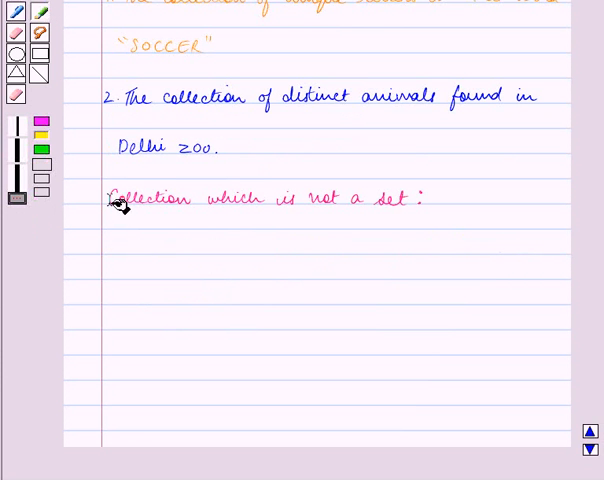
pyautogui.moveTo(108, 198); pyautogui.dragTo(435, 203)
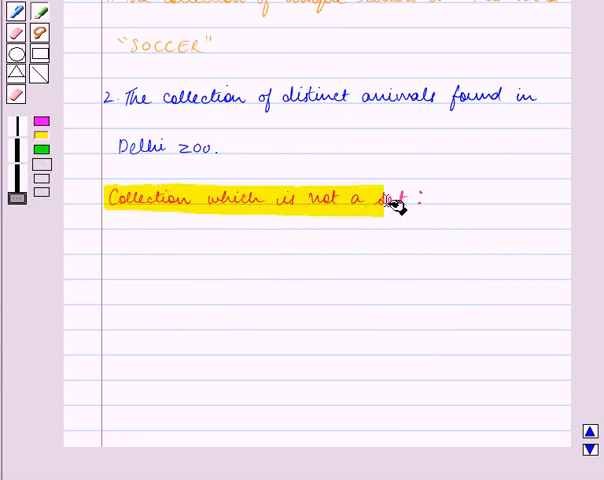
pyautogui.click(17, 11)
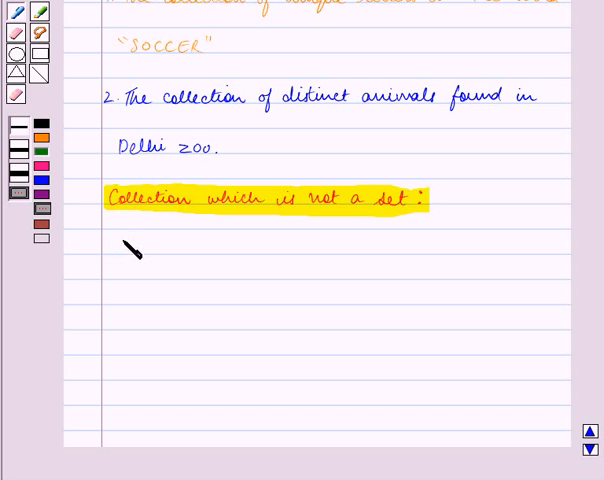
# - Write the green vegetables-that-taste-good example and the orange 'members of a set → elements' note
pyautogui.moveTo(118, 250)
pyautogui.mouseDown()
pyautogui.moveTo(285, 262)
pyautogui.moveTo(310, 255)
pyautogui.moveTo(440, 255)
pyautogui.mouseUp()
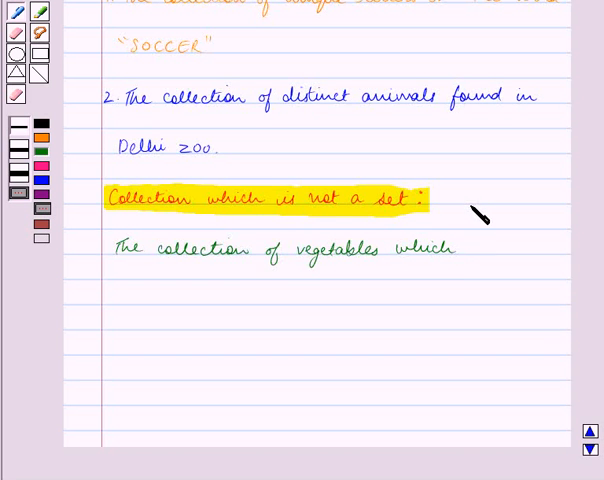
pyautogui.moveTo(468, 243)
pyautogui.mouseDown()
pyautogui.moveTo(478, 256)
pyautogui.moveTo(518, 255)
pyautogui.moveTo(528, 265)
pyautogui.moveTo(560, 255)
pyautogui.mouseUp()
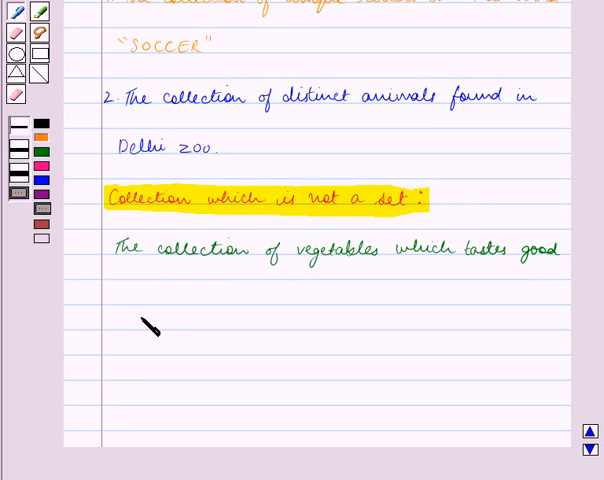
pyautogui.moveTo(118, 292)
pyautogui.mouseDown()
pyautogui.moveTo(210, 312)
pyautogui.moveTo(385, 300)
pyautogui.moveTo(405, 305)
pyautogui.mouseUp()
pyautogui.moveTo(405, 300)
pyautogui.mouseDown()
pyautogui.moveTo(418, 306)
pyautogui.moveTo(482, 300)
pyautogui.mouseUp()
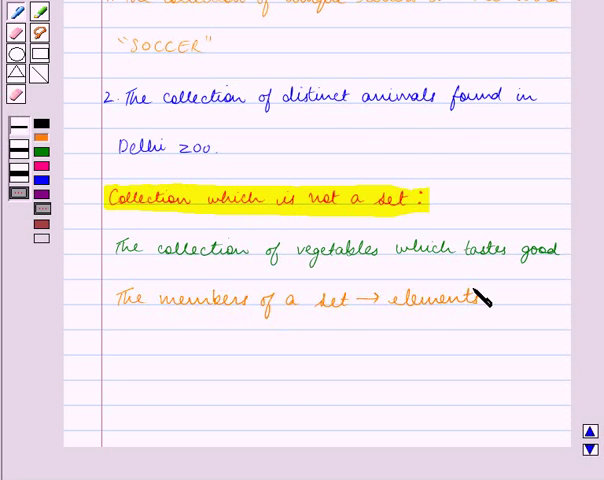
pyautogui.scroll(-3, 100, 230)
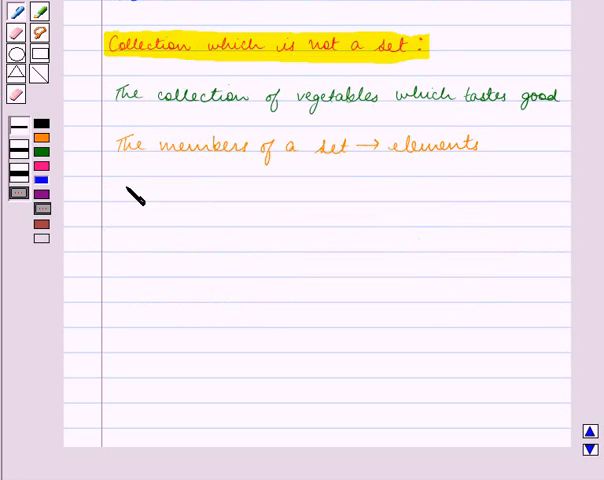
pyautogui.moveTo(124, 190)
pyautogui.mouseDown()
pyautogui.moveTo(138, 204)
pyautogui.moveTo(217, 202)
pyautogui.mouseUp()
# - Add the Notation colon and write 'Set → A, B, C, D ...' beneath it
pyautogui.click(215, 201)
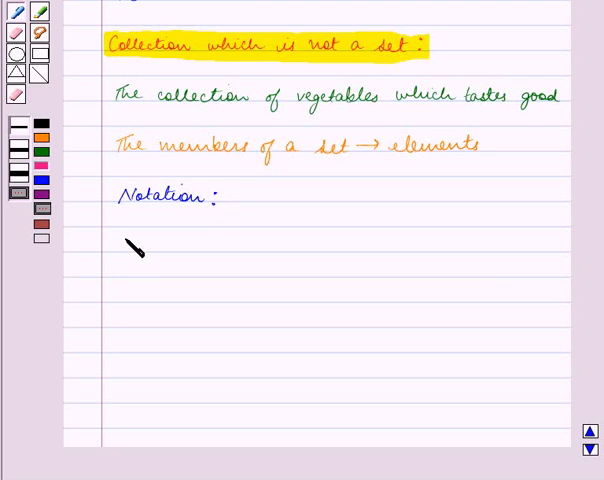
pyautogui.moveTo(138, 238)
pyautogui.mouseDown()
pyautogui.moveTo(134, 252)
pyautogui.moveTo(150, 250)
pyautogui.mouseUp()
pyautogui.moveTo(152, 238)
pyautogui.mouseDown()
pyautogui.moveTo(157, 252)
pyautogui.moveTo(180, 246)
pyautogui.moveTo(178, 251)
pyautogui.moveTo(204, 254)
pyautogui.mouseUp()
pyautogui.moveTo(192, 248)
pyautogui.mouseDown()
pyautogui.moveTo(209, 256)
pyautogui.moveTo(273, 256)
pyautogui.mouseUp()
pyautogui.moveTo(282, 248); pyautogui.dragTo(304, 248)
pyautogui.moveTo(308, 248); pyautogui.dragTo(334, 247)
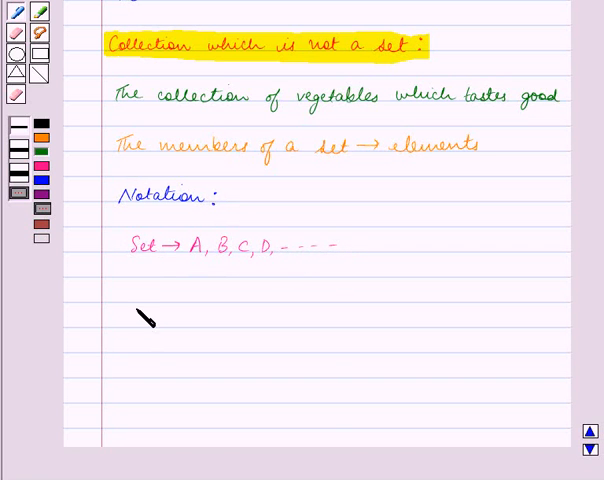
# - Write the elements line 'E → a, b, c, d' with trailing dashes
pyautogui.moveTo(133, 288)
pyautogui.mouseDown()
pyautogui.moveTo(126, 302)
pyautogui.moveTo(134, 296)
pyautogui.moveTo(328, 300)
pyautogui.mouseUp()
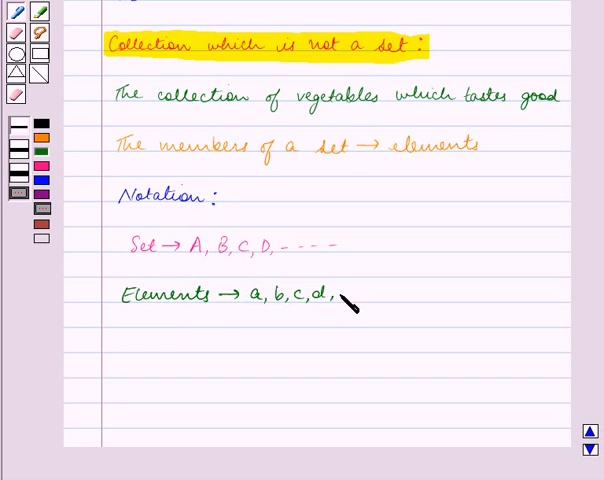
pyautogui.moveTo(343, 294); pyautogui.dragTo(350, 294)
pyautogui.moveTo(358, 294); pyautogui.dragTo(365, 293)
pyautogui.moveTo(373, 293); pyautogui.dragTo(400, 291)
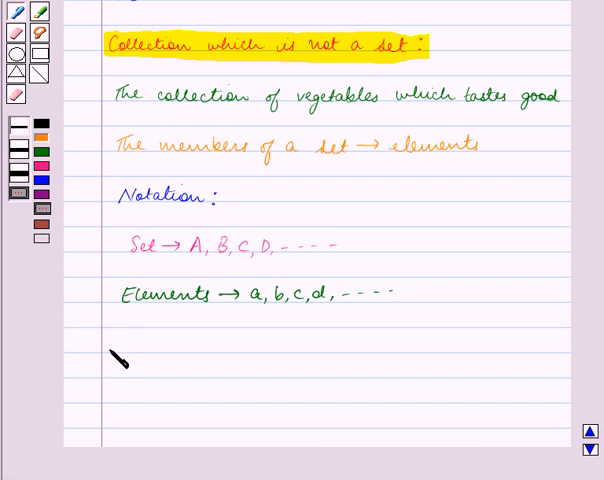
# - Write 'x belongs to S = x ∈ S' and begin the 'x does not belong' line
pyautogui.moveTo(112, 340); pyautogui.dragTo(121, 349)
pyautogui.moveTo(121, 340)
pyautogui.mouseDown()
pyautogui.moveTo(112, 349)
pyautogui.moveTo(232, 350)
pyautogui.moveTo(264, 341)
pyautogui.moveTo(264, 347)
pyautogui.moveTo(290, 350)
pyautogui.mouseUp()
pyautogui.moveTo(290, 340)
pyautogui.mouseDown()
pyautogui.moveTo(279, 350)
pyautogui.moveTo(300, 350)
pyautogui.mouseUp()
pyautogui.moveTo(298, 344); pyautogui.dragTo(322, 350)
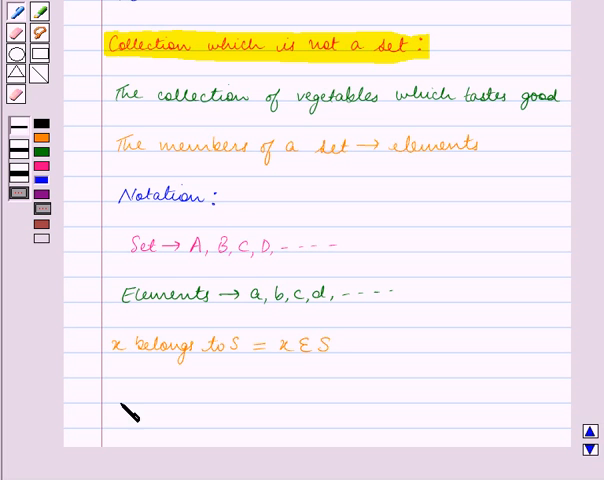
pyautogui.moveTo(110, 392)
pyautogui.mouseDown()
pyautogui.moveTo(120, 402)
pyautogui.moveTo(220, 396)
pyautogui.moveTo(300, 405)
pyautogui.moveTo(350, 392)
pyautogui.mouseUp()
# - Finish 'S = x ∉ S' and highlight the METHODS TO REPRESENT SET heading
pyautogui.moveTo(337, 398); pyautogui.dragTo(372, 400)
pyautogui.moveTo(372, 390)
pyautogui.mouseDown()
pyautogui.moveTo(362, 400)
pyautogui.moveTo(405, 402)
pyautogui.mouseUp()
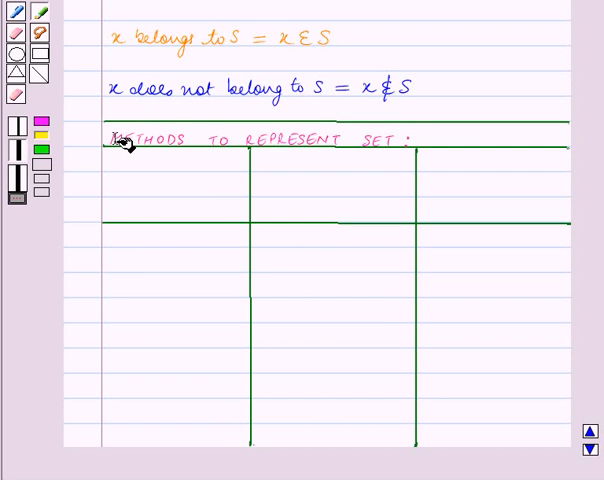
pyautogui.moveTo(108, 138); pyautogui.dragTo(405, 139)
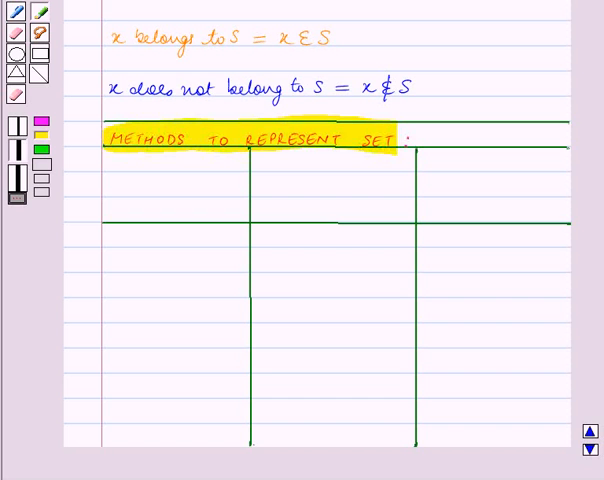
pyautogui.click(40, 11)
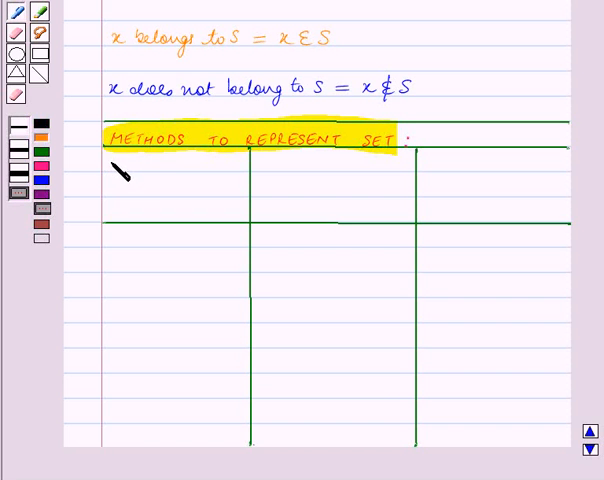
# - Label the columns Description Method, Tabulation or Roster Method, Rule method or Set Builder
pyautogui.moveTo(118, 172)
pyautogui.mouseDown()
pyautogui.moveTo(186, 170)
pyautogui.moveTo(188, 162)
pyautogui.moveTo(196, 168)
pyautogui.moveTo(258, 164)
pyautogui.mouseUp()
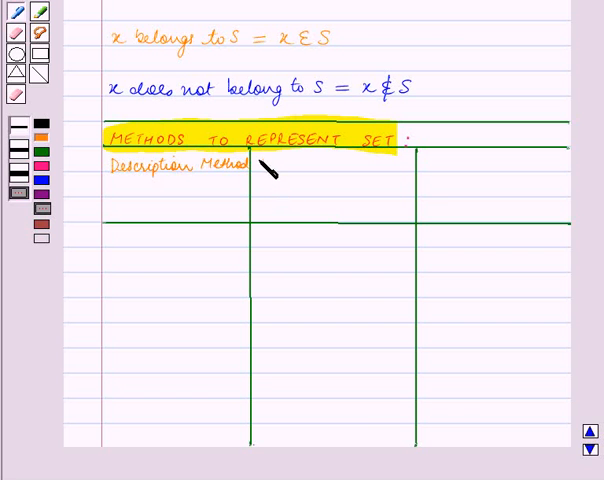
pyautogui.moveTo(260, 160)
pyautogui.mouseDown()
pyautogui.moveTo(268, 172)
pyautogui.moveTo(388, 170)
pyautogui.mouseUp()
pyautogui.moveTo(268, 190)
pyautogui.mouseDown()
pyautogui.moveTo(285, 196)
pyautogui.moveTo(398, 198)
pyautogui.mouseUp()
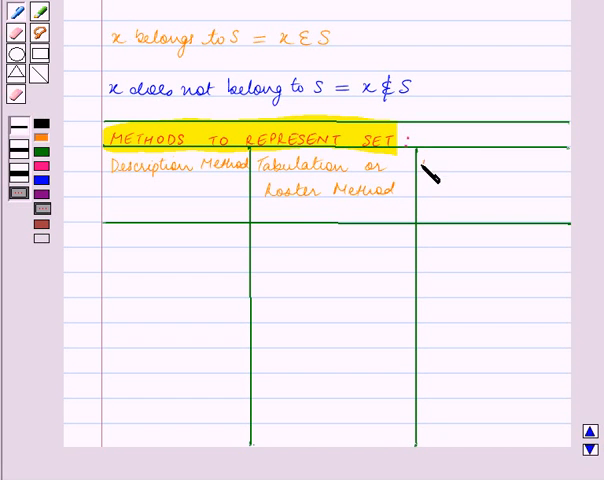
pyautogui.moveTo(424, 160)
pyautogui.mouseDown()
pyautogui.moveTo(432, 178)
pyautogui.moveTo(445, 178)
pyautogui.mouseUp()
pyautogui.moveTo(446, 162)
pyautogui.mouseDown()
pyautogui.moveTo(452, 178)
pyautogui.moveTo(543, 172)
pyautogui.mouseUp()
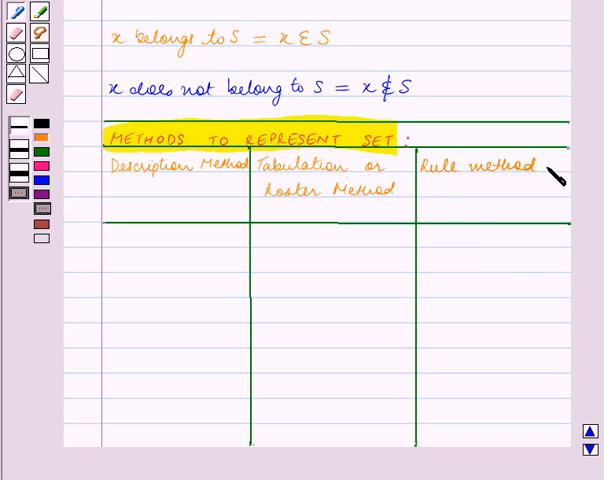
pyautogui.moveTo(548, 166); pyautogui.dragTo(564, 172)
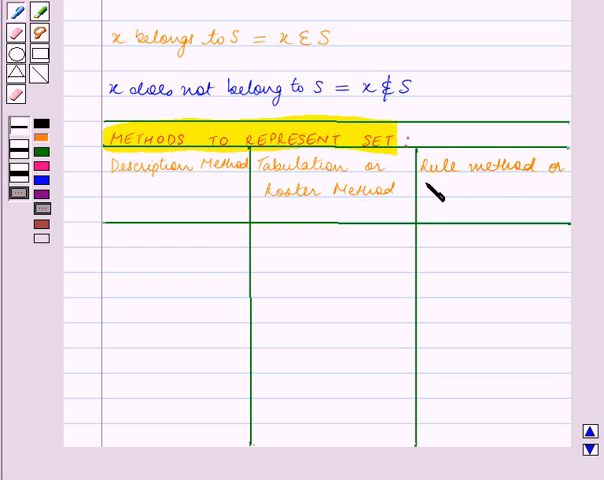
pyautogui.moveTo(424, 184)
pyautogui.mouseDown()
pyautogui.moveTo(432, 198)
pyautogui.moveTo(576, 196)
pyautogui.mouseUp()
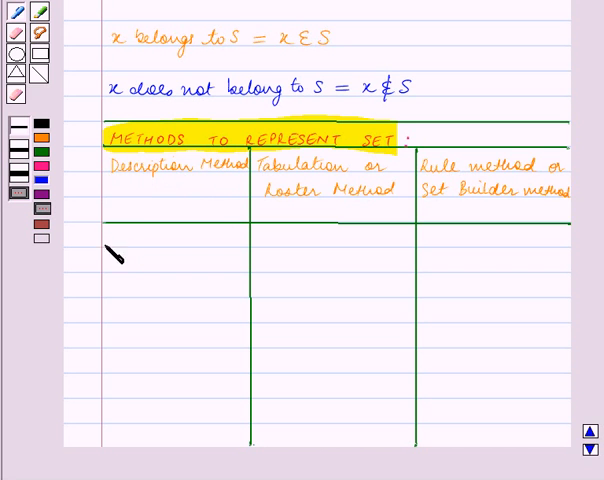
# - Begin the first column in blue: 'A set is described in words'
pyautogui.moveTo(110, 232)
pyautogui.mouseDown()
pyautogui.moveTo(118, 248)
pyautogui.moveTo(184, 246)
pyautogui.mouseUp()
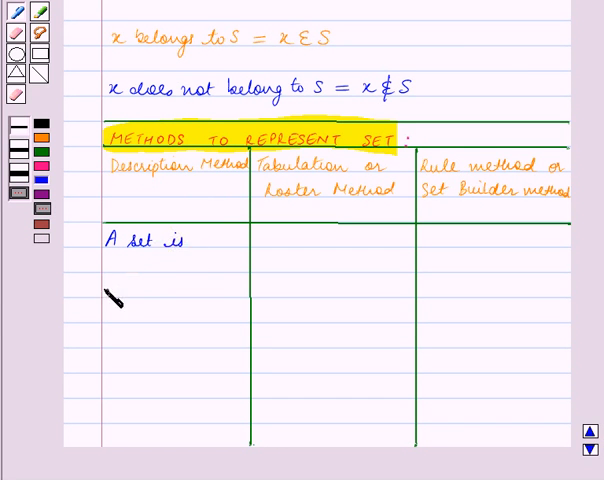
pyautogui.moveTo(104, 288); pyautogui.dragTo(210, 296)
pyautogui.moveTo(106, 336)
pyautogui.mouseDown()
pyautogui.moveTo(120, 348)
pyautogui.moveTo(166, 348)
pyautogui.moveTo(186, 356)
pyautogui.mouseUp()
# - Continue 'by stating the common property of all the elements contained in the set'
pyautogui.moveTo(192, 340)
pyautogui.mouseDown()
pyautogui.moveTo(236, 348)
pyautogui.moveTo(244, 356)
pyautogui.mouseUp()
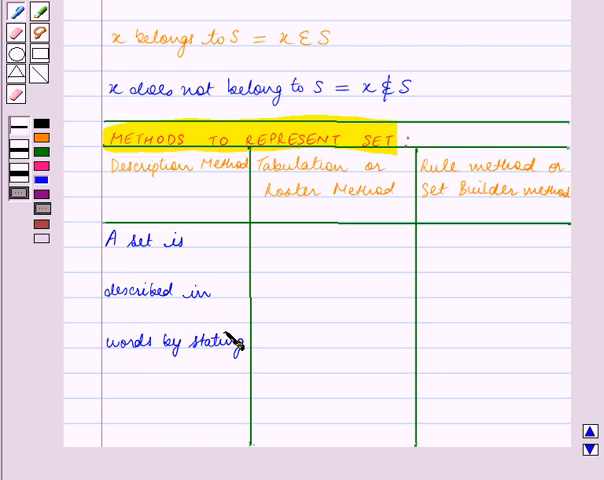
pyautogui.scroll(-3, 118, 240)
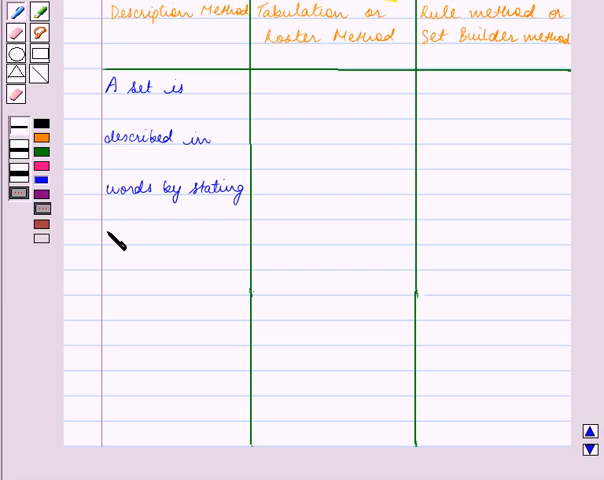
pyautogui.moveTo(107, 232)
pyautogui.mouseDown()
pyautogui.moveTo(118, 245)
pyautogui.moveTo(150, 245)
pyautogui.mouseUp()
pyautogui.moveTo(152, 238)
pyautogui.mouseDown()
pyautogui.moveTo(165, 247)
pyautogui.moveTo(218, 247)
pyautogui.mouseUp()
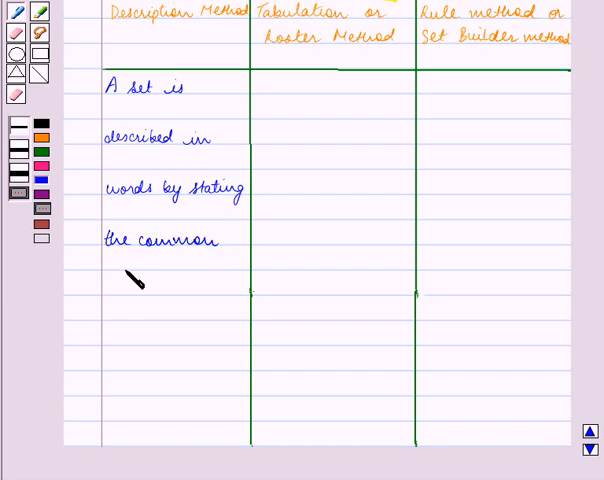
pyautogui.moveTo(107, 288)
pyautogui.mouseDown()
pyautogui.moveTo(115, 300)
pyautogui.moveTo(158, 296)
pyautogui.moveTo(175, 304)
pyautogui.moveTo(240, 296)
pyautogui.mouseUp()
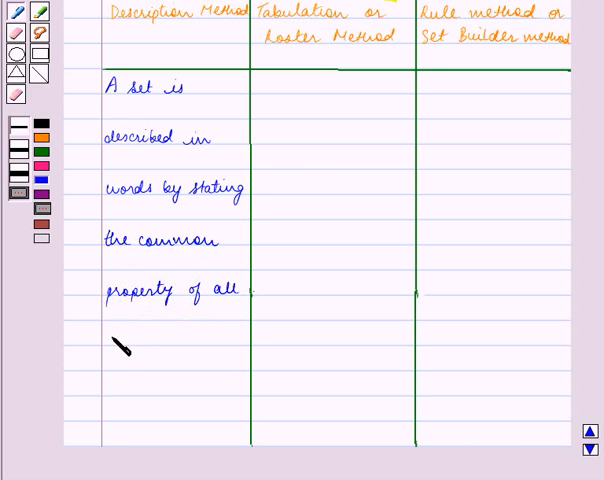
pyautogui.moveTo(107, 338)
pyautogui.mouseDown()
pyautogui.moveTo(138, 348)
pyautogui.moveTo(230, 346)
pyautogui.mouseUp()
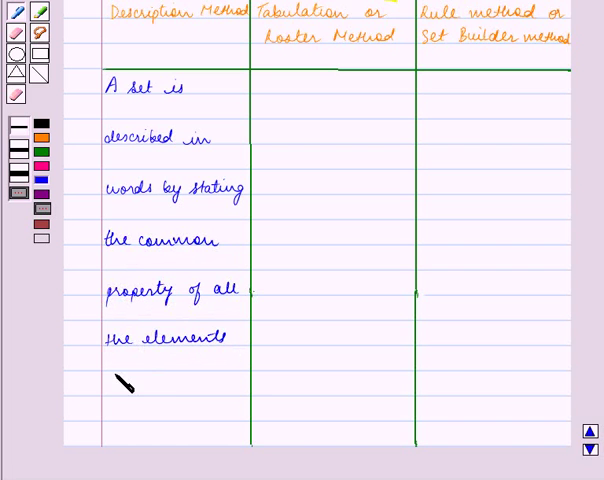
pyautogui.moveTo(120, 392); pyautogui.dragTo(222, 394)
pyautogui.moveTo(108, 438); pyautogui.dragTo(185, 442)
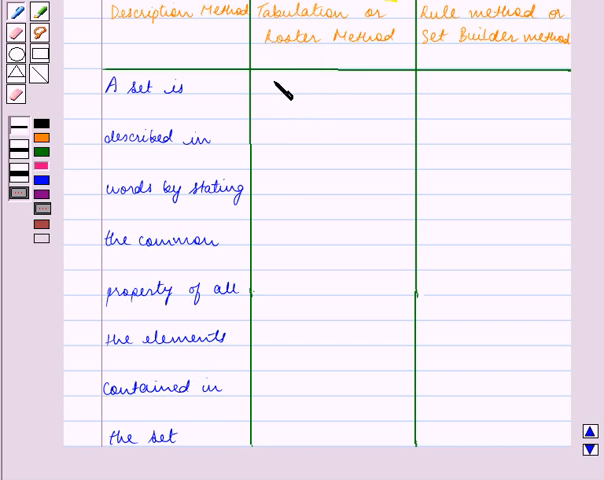
# - Write 'All the elements of the set are listed, enclosed within braces and separated by commas', then start 'We write a' in column three
pyautogui.moveTo(256, 95)
pyautogui.mouseDown()
pyautogui.moveTo(266, 88)
pyautogui.moveTo(390, 90)
pyautogui.moveTo(410, 84)
pyautogui.mouseUp()
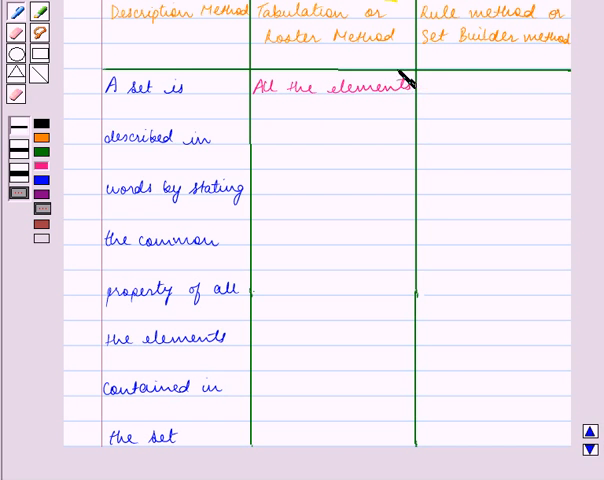
pyautogui.moveTo(256, 130)
pyautogui.mouseDown()
pyautogui.moveTo(262, 145)
pyautogui.moveTo(392, 140)
pyautogui.mouseUp()
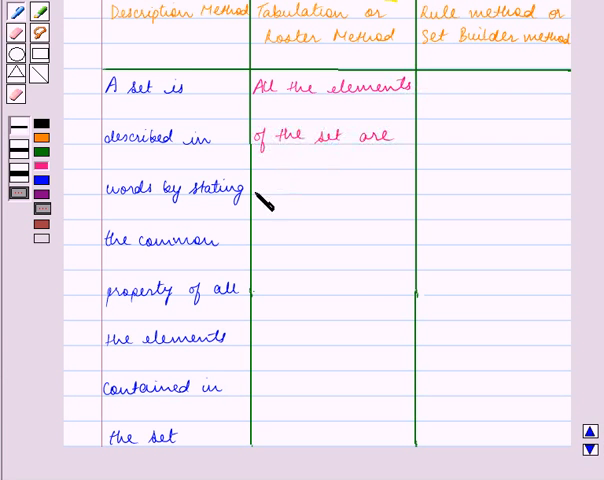
pyautogui.moveTo(260, 184)
pyautogui.mouseDown()
pyautogui.moveTo(268, 195)
pyautogui.moveTo(412, 194)
pyautogui.mouseUp()
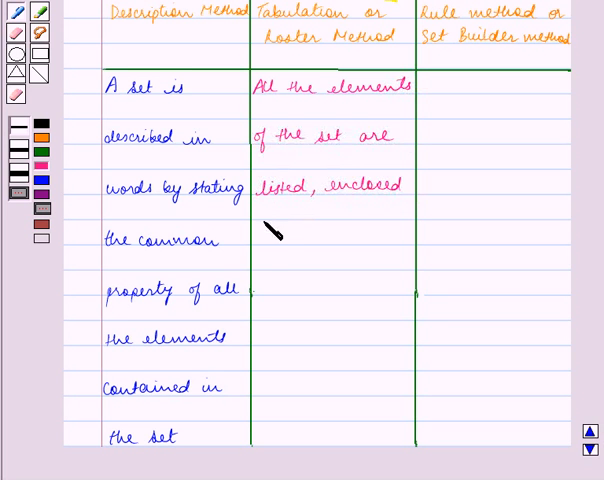
pyautogui.moveTo(258, 236)
pyautogui.mouseDown()
pyautogui.moveTo(272, 246)
pyautogui.moveTo(398, 244)
pyautogui.mouseUp()
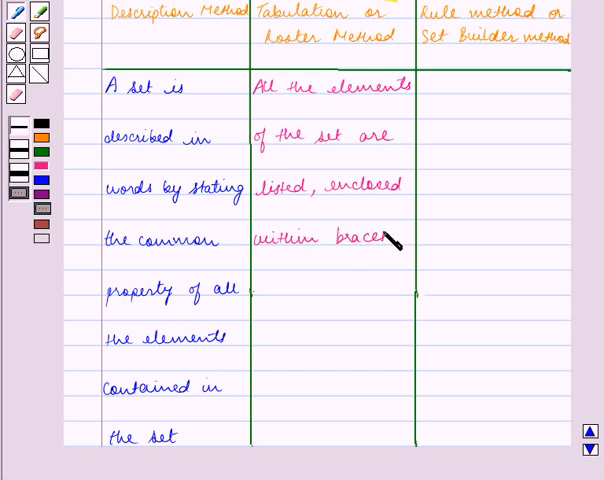
pyautogui.moveTo(258, 286)
pyautogui.mouseDown()
pyautogui.moveTo(272, 296)
pyautogui.moveTo(408, 296)
pyautogui.mouseUp()
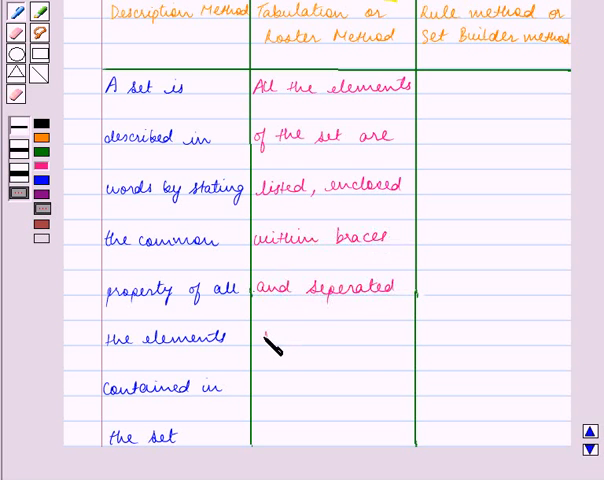
pyautogui.moveTo(266, 340)
pyautogui.mouseDown()
pyautogui.moveTo(296, 355)
pyautogui.moveTo(382, 346)
pyautogui.mouseUp()
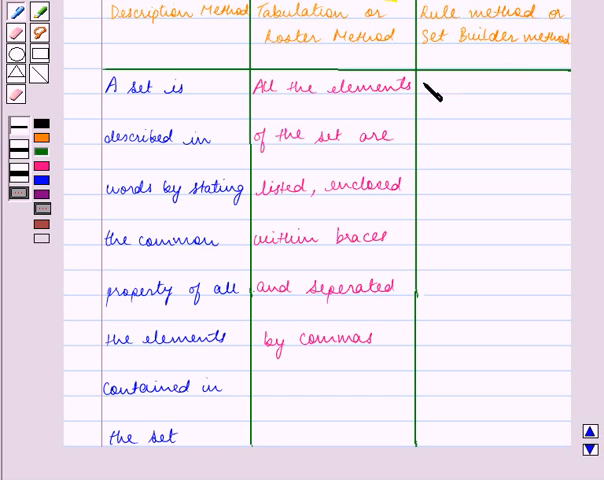
pyautogui.moveTo(430, 88); pyautogui.dragTo(542, 92)
# - Write 'variable say x → any member of the set, put a | or :' in the third column
pyautogui.moveTo(424, 135)
pyautogui.mouseDown()
pyautogui.moveTo(474, 146)
pyautogui.moveTo(482, 140)
pyautogui.moveTo(548, 148)
pyautogui.moveTo(560, 142)
pyautogui.mouseUp()
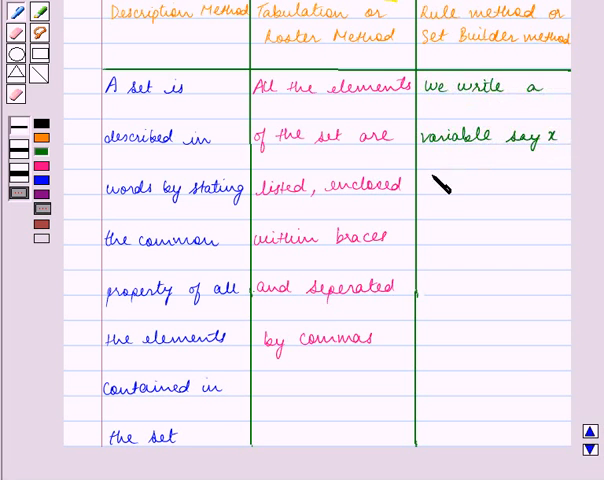
pyautogui.moveTo(420, 187)
pyautogui.mouseDown()
pyautogui.moveTo(480, 192)
pyautogui.moveTo(492, 200)
pyautogui.moveTo(568, 190)
pyautogui.mouseUp()
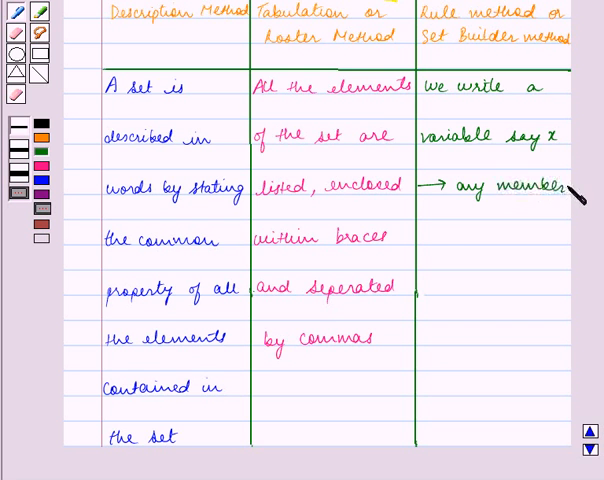
pyautogui.moveTo(424, 238)
pyautogui.mouseDown()
pyautogui.moveTo(432, 248)
pyautogui.moveTo(514, 246)
pyautogui.mouseUp()
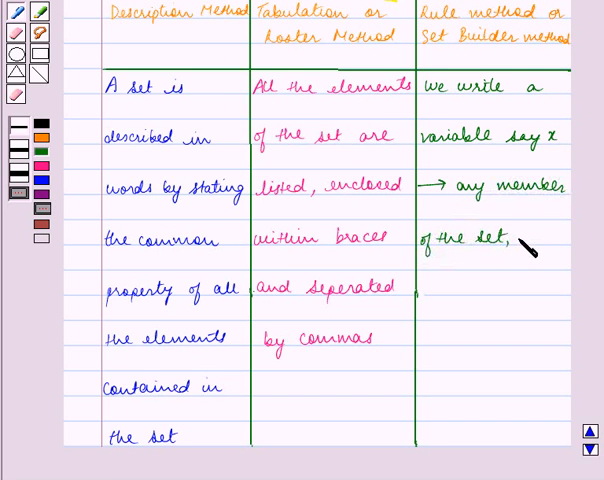
pyautogui.moveTo(522, 236)
pyautogui.mouseDown()
pyautogui.moveTo(535, 250)
pyautogui.moveTo(560, 246)
pyautogui.mouseUp()
pyautogui.moveTo(426, 286)
pyautogui.mouseDown()
pyautogui.moveTo(436, 296)
pyautogui.moveTo(500, 292)
pyautogui.mouseUp()
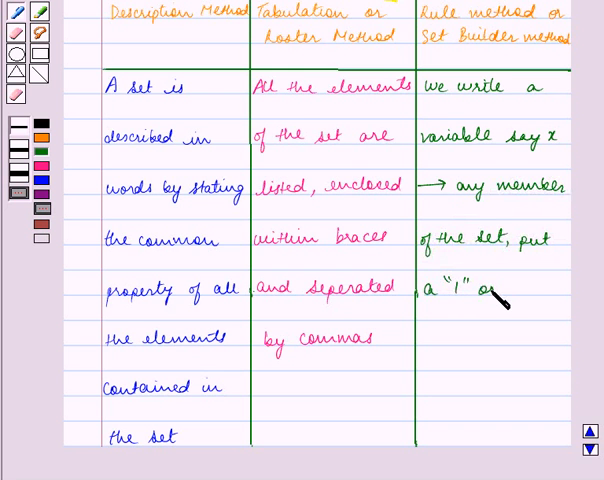
pyautogui.click(527, 284)
pyautogui.click(527, 294)
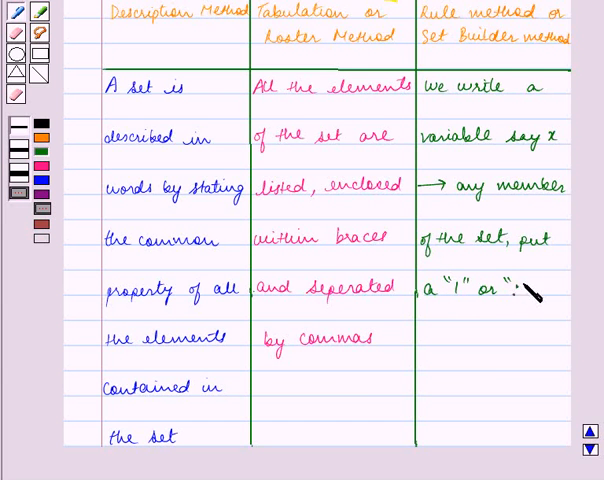
pyautogui.scroll(-3, 330, 240)
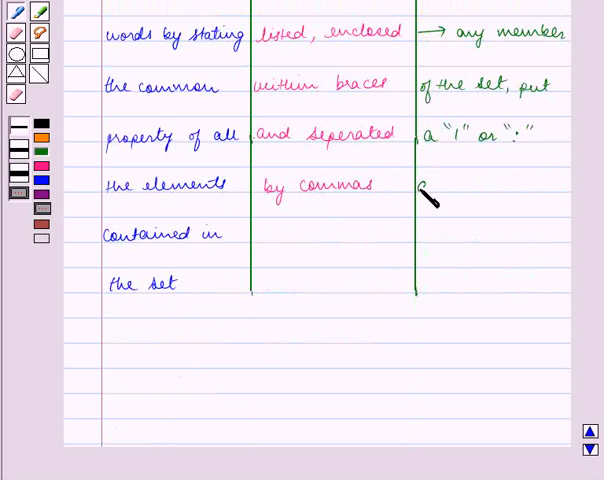
# - Finish with 'and then state the property which all members of the set represent'
pyautogui.moveTo(422, 190); pyautogui.dragTo(566, 186)
pyautogui.moveTo(420, 236)
pyautogui.mouseDown()
pyautogui.moveTo(492, 234)
pyautogui.moveTo(512, 240)
pyautogui.mouseUp()
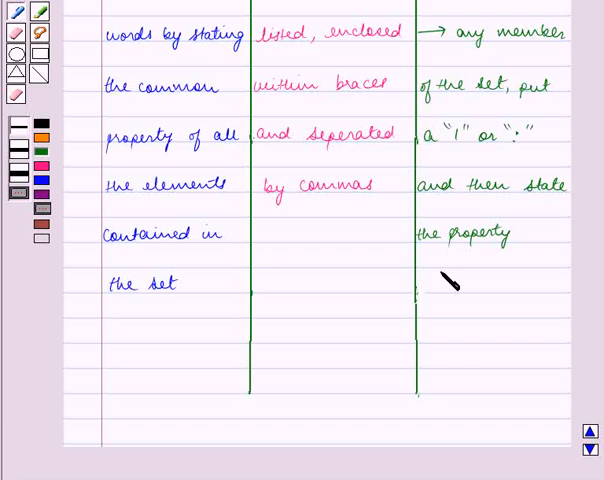
pyautogui.moveTo(422, 290); pyautogui.dragTo(520, 290)
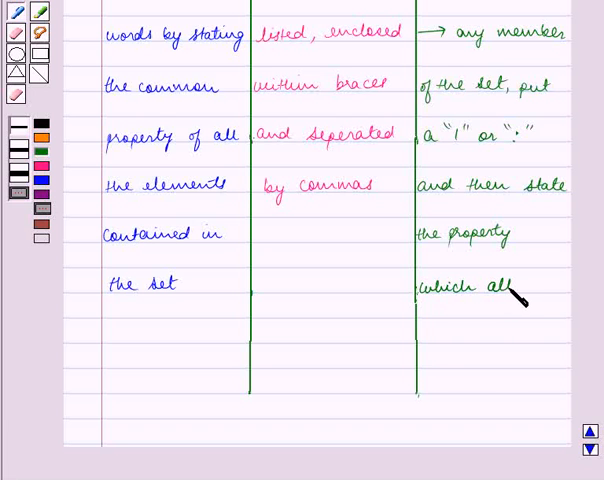
pyautogui.moveTo(424, 338)
pyautogui.mouseDown()
pyautogui.moveTo(520, 345)
pyautogui.moveTo(560, 340)
pyautogui.mouseUp()
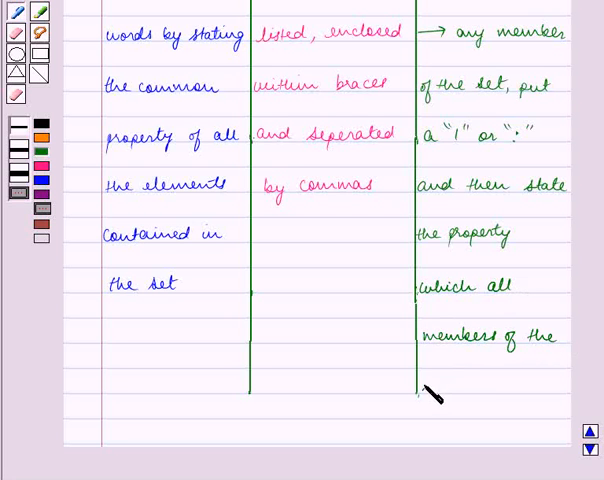
pyautogui.moveTo(425, 385); pyautogui.dragTo(553, 388)
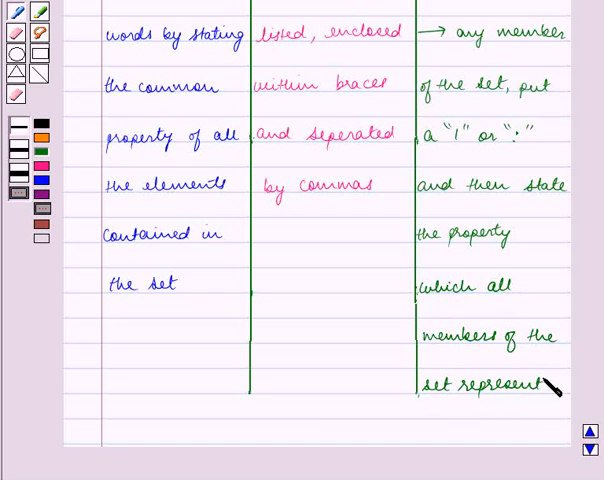
pyautogui.scroll(-3, 330, 240)
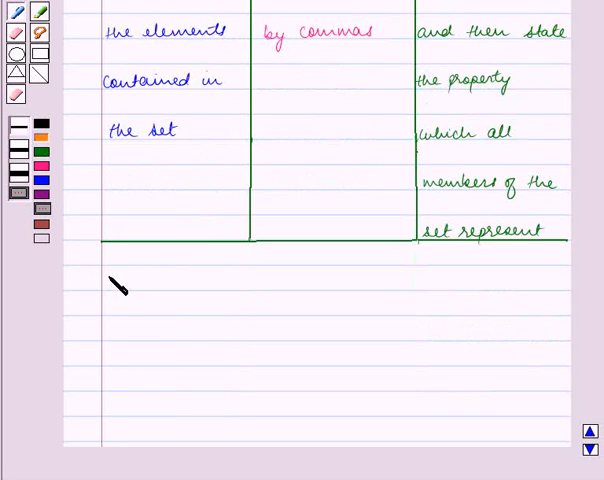
# - Write in orange 'Example: Represent the set of odd numbers from 1 to 10 by all the three methods'
pyautogui.moveTo(108, 284); pyautogui.dragTo(195, 290)
pyautogui.click(200, 284)
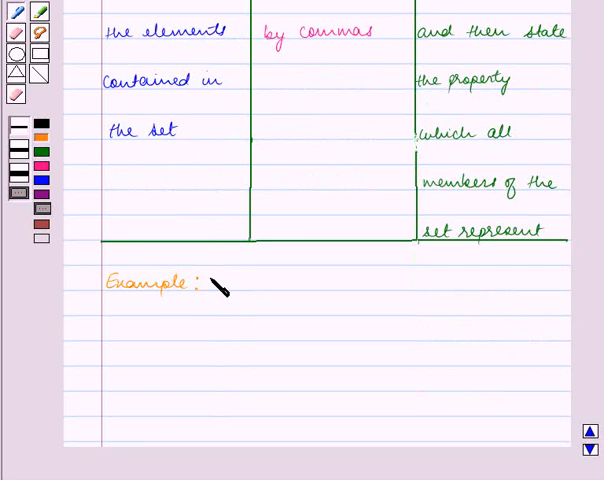
pyautogui.moveTo(214, 290)
pyautogui.mouseDown()
pyautogui.moveTo(222, 284)
pyautogui.moveTo(278, 292)
pyautogui.moveTo(318, 284)
pyautogui.mouseUp()
pyautogui.moveTo(318, 288)
pyautogui.mouseDown()
pyautogui.moveTo(408, 296)
pyautogui.moveTo(455, 284)
pyautogui.moveTo(552, 292)
pyautogui.mouseUp()
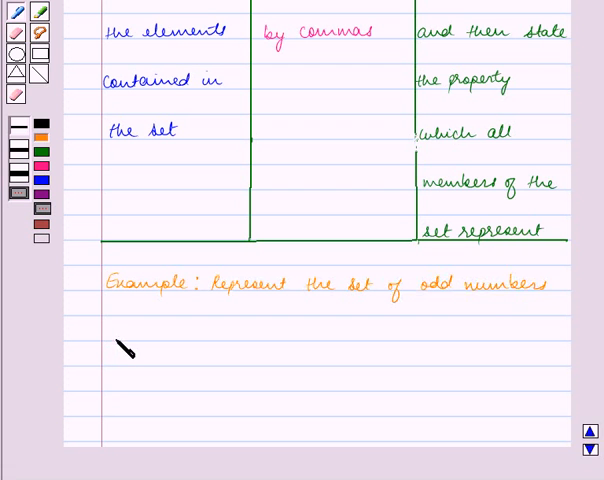
pyautogui.moveTo(118, 330)
pyautogui.mouseDown()
pyautogui.moveTo(125, 345)
pyautogui.moveTo(222, 340)
pyautogui.mouseUp()
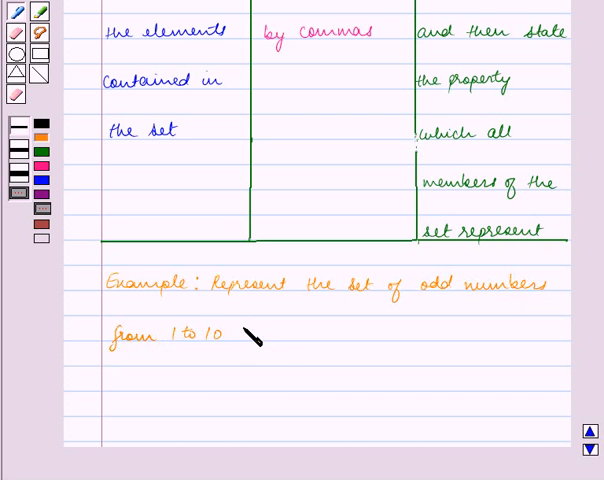
pyautogui.moveTo(245, 335); pyautogui.dragTo(489, 342)
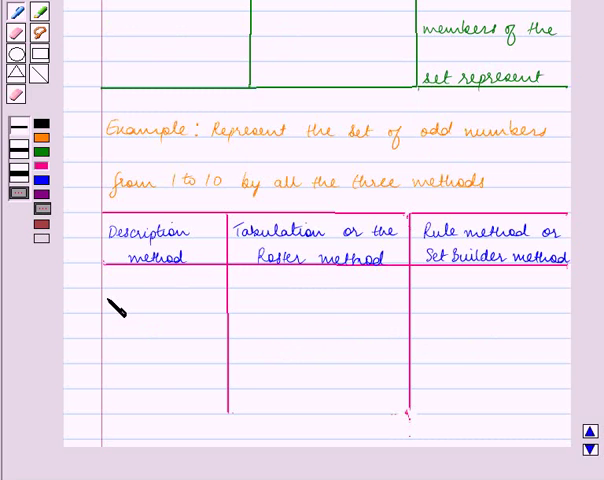
# - Write the description answer: A is the set of odd numbers from 1 to 10
pyautogui.moveTo(105, 314)
pyautogui.mouseDown()
pyautogui.moveTo(112, 298)
pyautogui.moveTo(118, 314)
pyautogui.moveTo(220, 314)
pyautogui.mouseUp()
pyautogui.moveTo(108, 358); pyautogui.dragTo(124, 368)
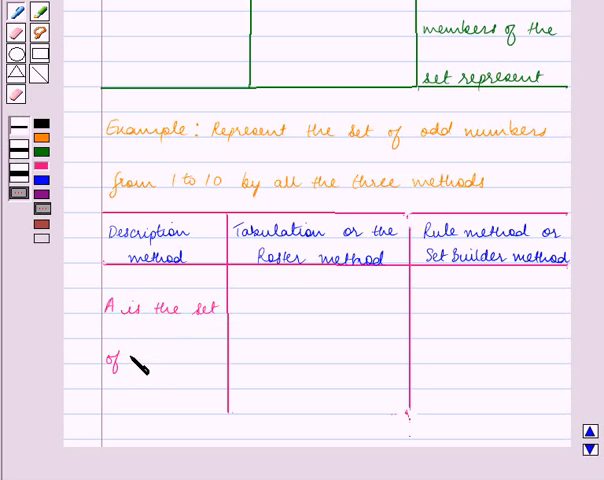
pyautogui.moveTo(130, 360); pyautogui.dragTo(230, 362)
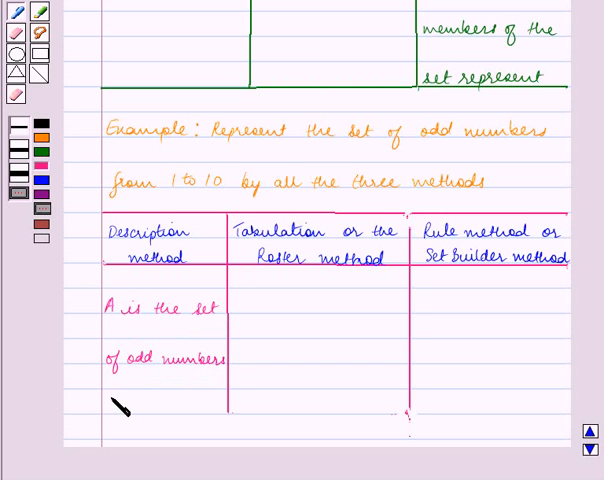
pyautogui.moveTo(108, 400)
pyautogui.mouseDown()
pyautogui.moveTo(118, 420)
pyautogui.moveTo(135, 410)
pyautogui.moveTo(215, 410)
pyautogui.mouseUp()
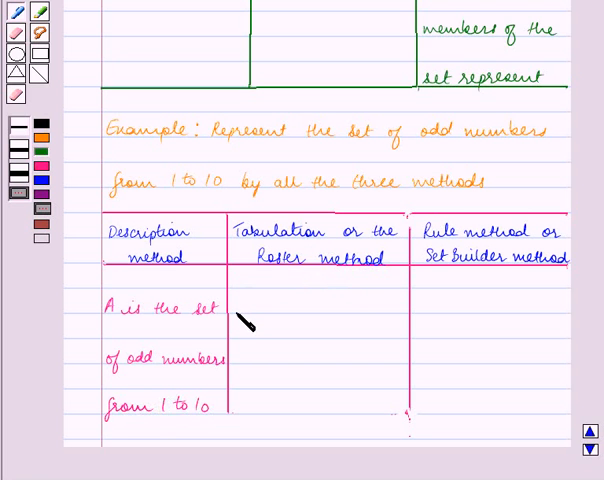
# - Write the roster answer A = {1,3,5,7,9} in green
pyautogui.moveTo(240, 316)
pyautogui.mouseDown()
pyautogui.moveTo(246, 300)
pyautogui.moveTo(252, 316)
pyautogui.moveTo(268, 305)
pyautogui.mouseUp()
pyautogui.moveTo(258, 311)
pyautogui.mouseDown()
pyautogui.moveTo(280, 322)
pyautogui.moveTo(297, 314)
pyautogui.moveTo(376, 320)
pyautogui.mouseUp()
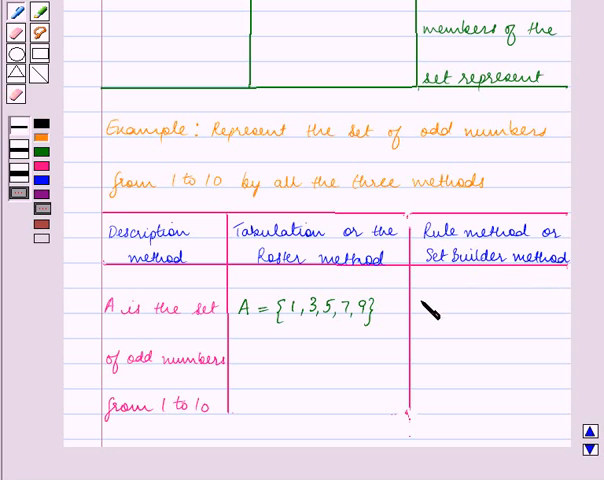
# - Write the set-builder answer A = {x : x is an odd number, 1 ≤ x ≤ 10} in orange
pyautogui.moveTo(416, 302)
pyautogui.mouseDown()
pyautogui.moveTo(424, 314)
pyautogui.moveTo(463, 318)
pyautogui.moveTo(486, 308)
pyautogui.moveTo(487, 316)
pyautogui.mouseUp()
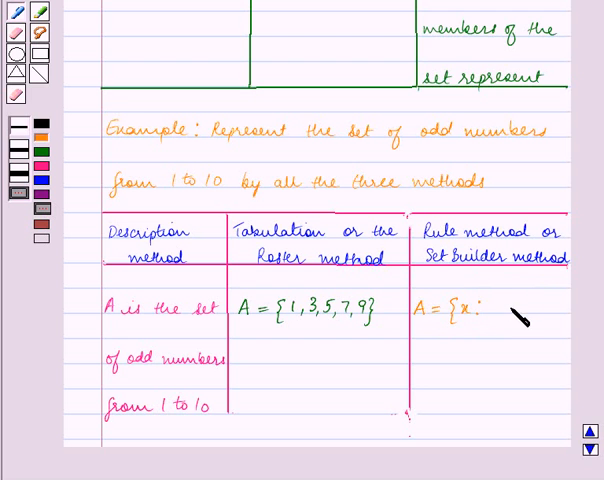
pyautogui.moveTo(492, 304); pyautogui.dragTo(502, 316)
pyautogui.moveTo(502, 304)
pyautogui.mouseDown()
pyautogui.moveTo(492, 316)
pyautogui.moveTo(566, 314)
pyautogui.mouseUp()
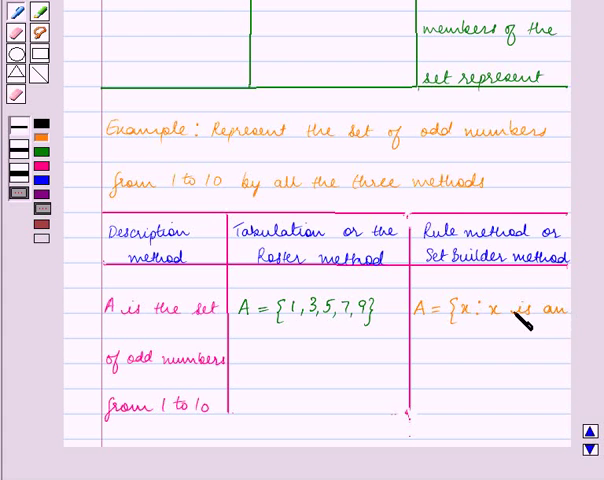
pyautogui.moveTo(416, 358)
pyautogui.mouseDown()
pyautogui.moveTo(438, 366)
pyautogui.moveTo(536, 364)
pyautogui.moveTo(544, 372)
pyautogui.mouseUp()
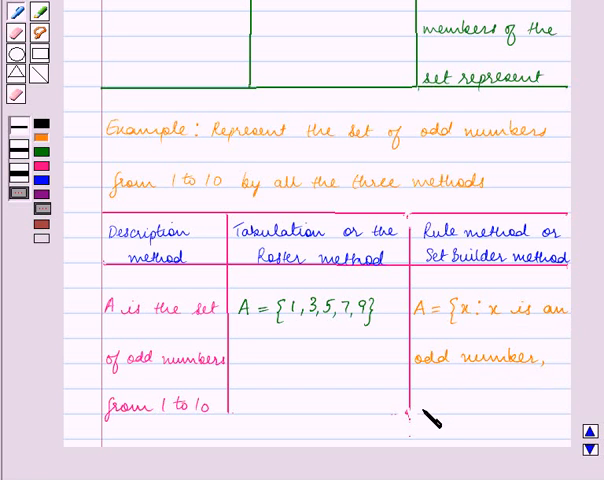
pyautogui.moveTo(426, 400)
pyautogui.mouseDown()
pyautogui.moveTo(427, 414)
pyautogui.moveTo(506, 414)
pyautogui.moveTo(516, 420)
pyautogui.mouseUp()
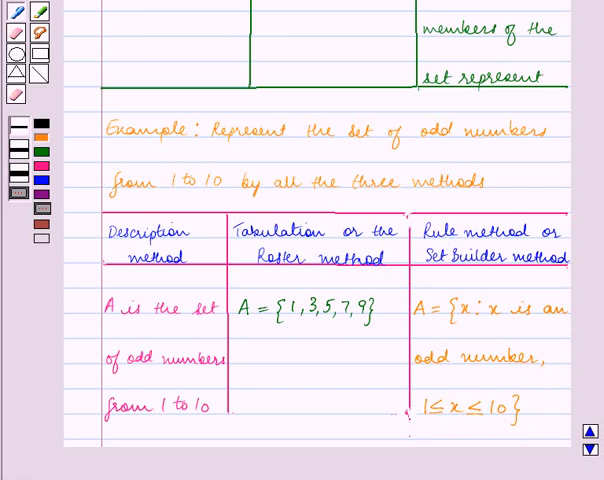
pyautogui.scroll(-3, 330, 300)
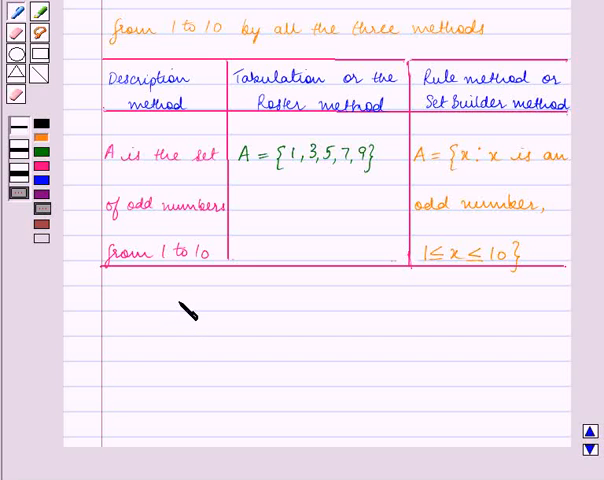